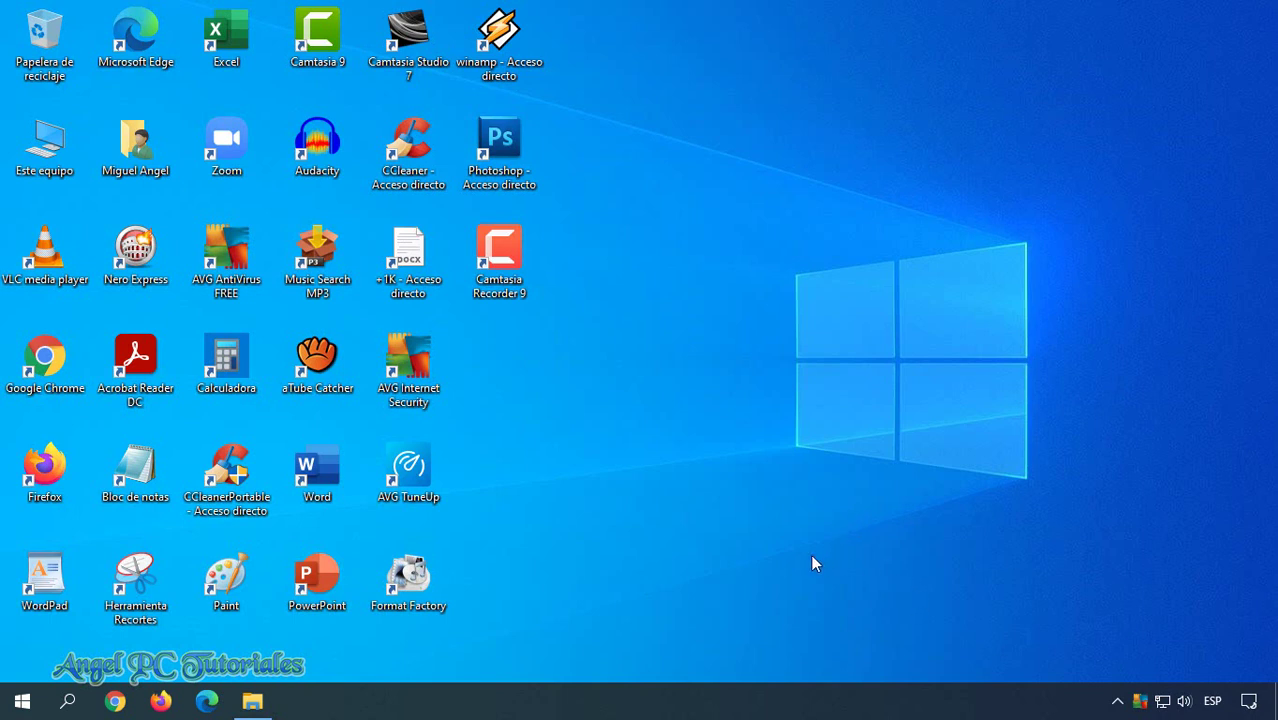
- Open File Explorer and go through Este equipo to the contents of the YouTube (Y:) drive
left_click(256, 706)
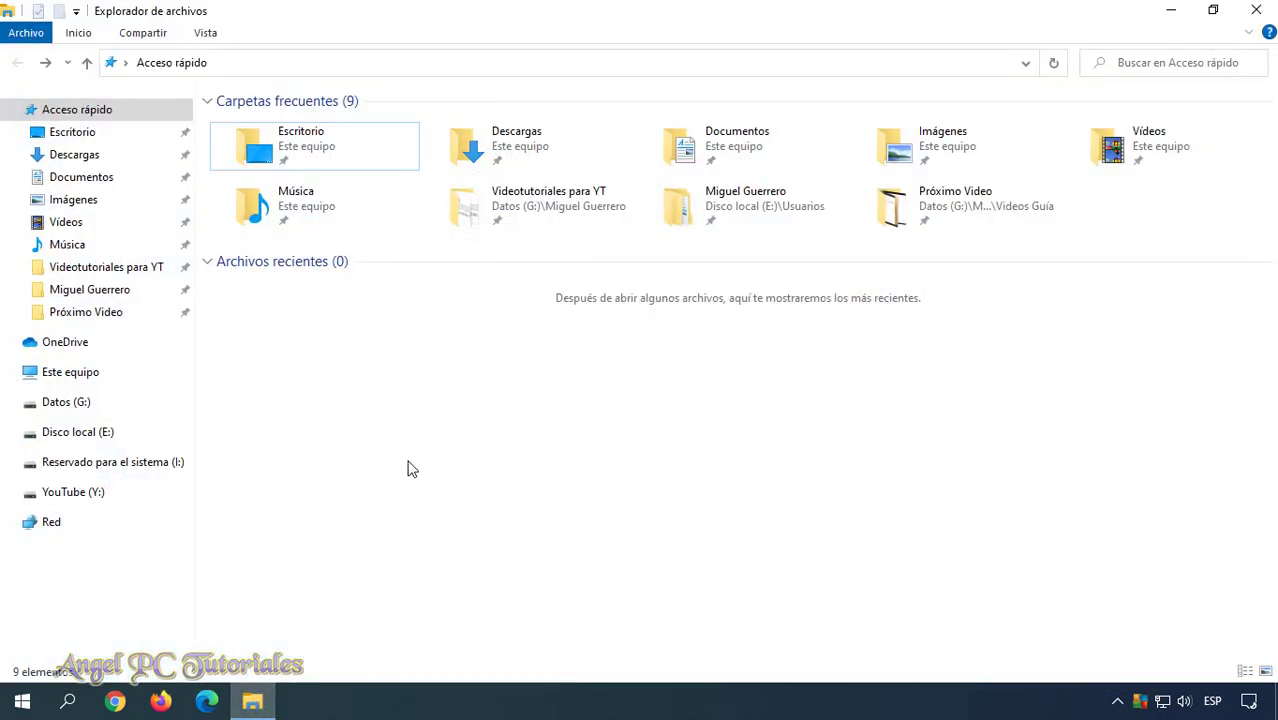
left_click(97, 377)
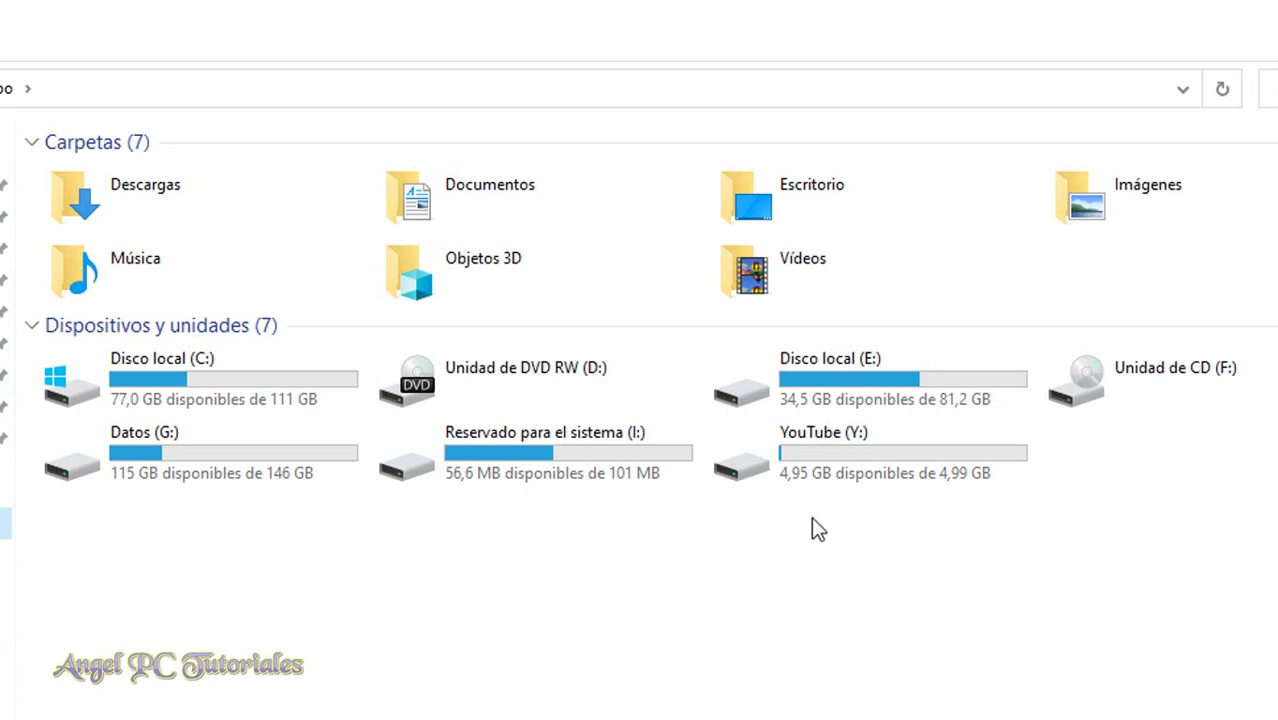
double_click(819, 470)
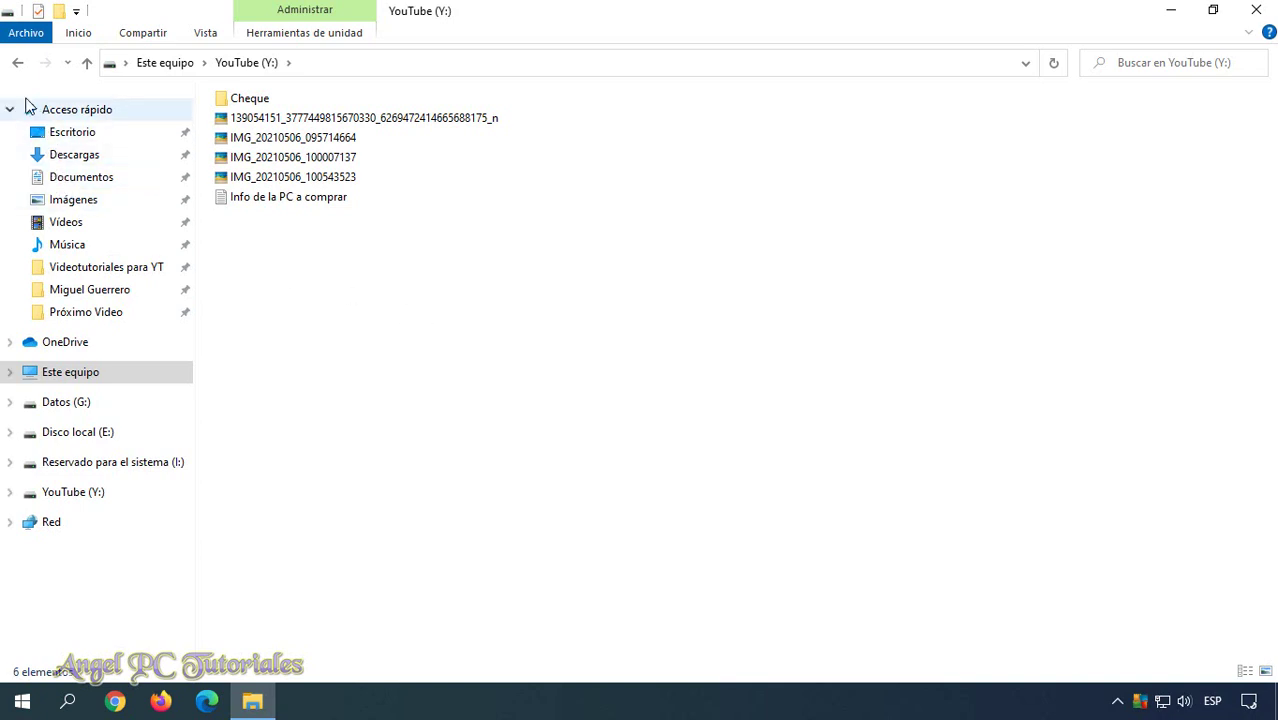
left_click(14, 70)
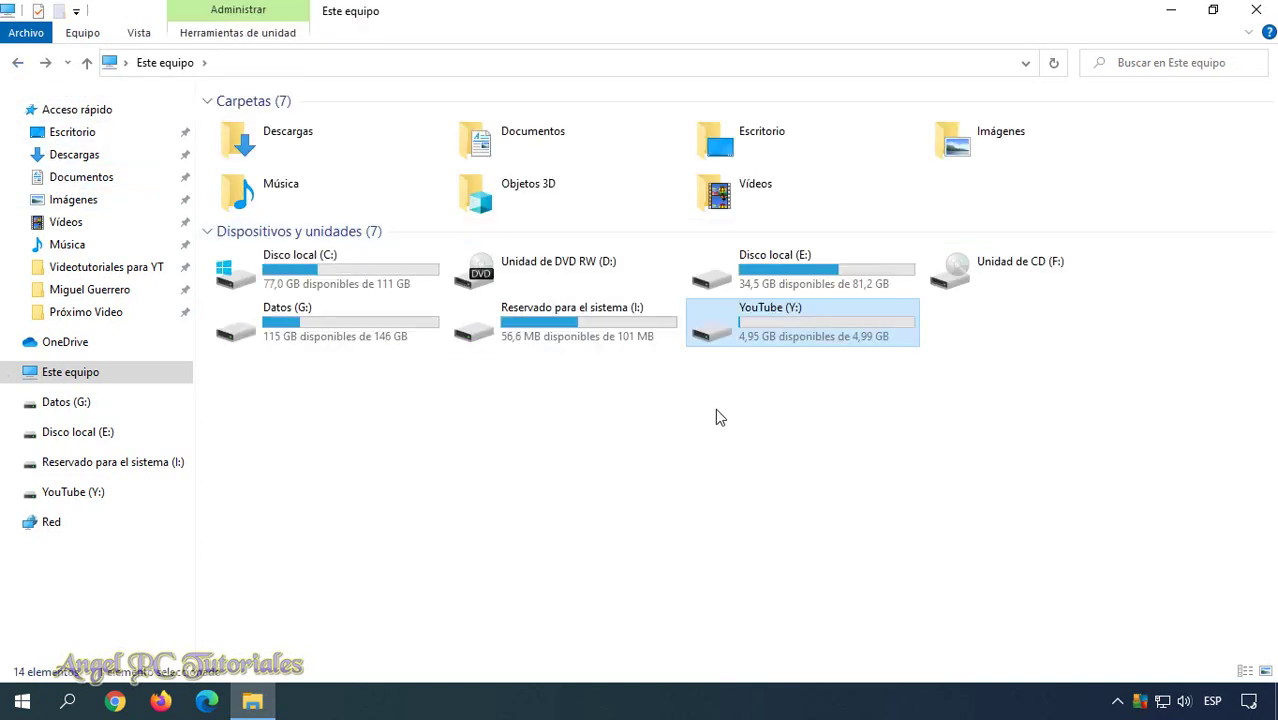
double_click(746, 336)
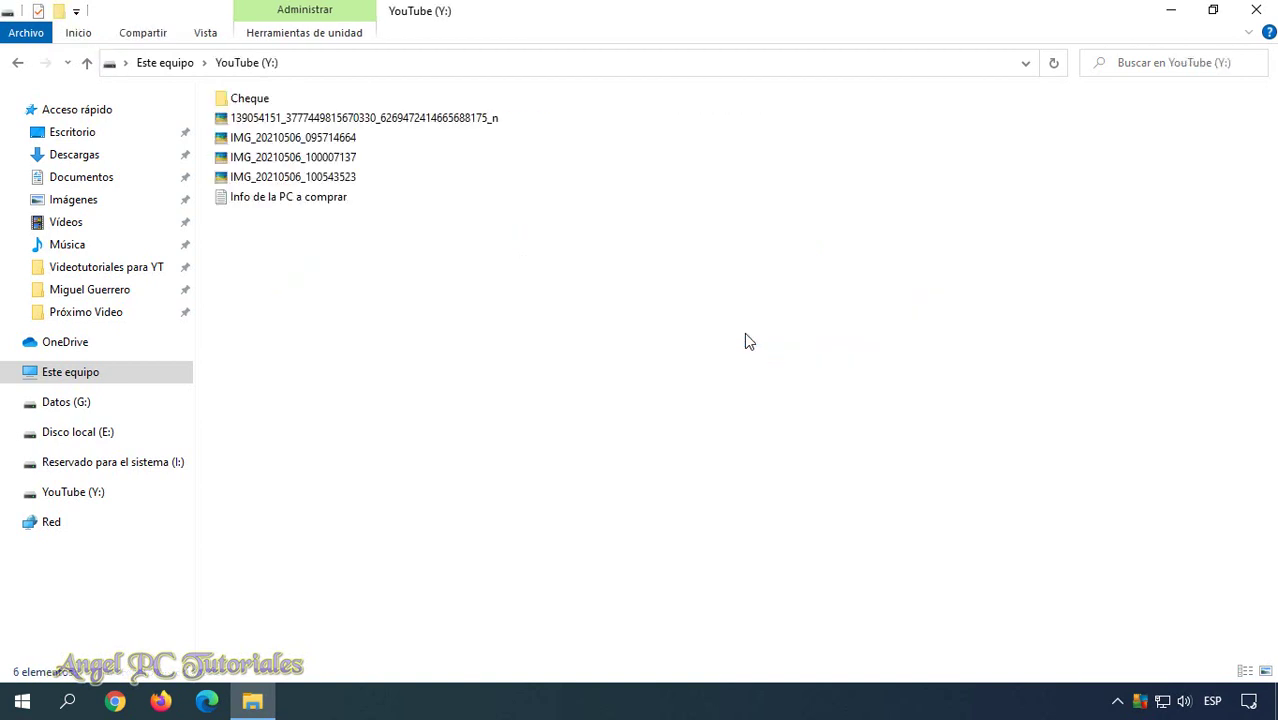
- Move all files and folders from YouTube (Y:) into Nueva carpeta inside the personal user folder on Disco local (E:)
left_click_drag(300, 245, 264, 93)
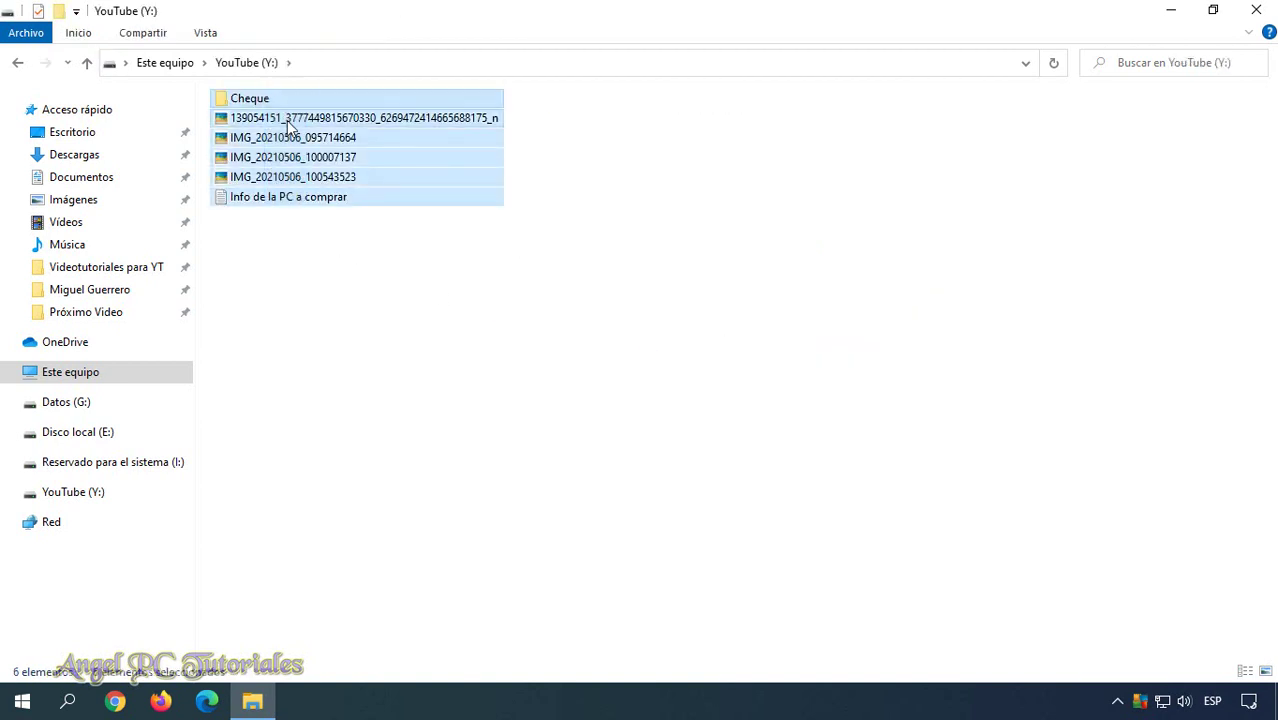
right_click(305, 150)
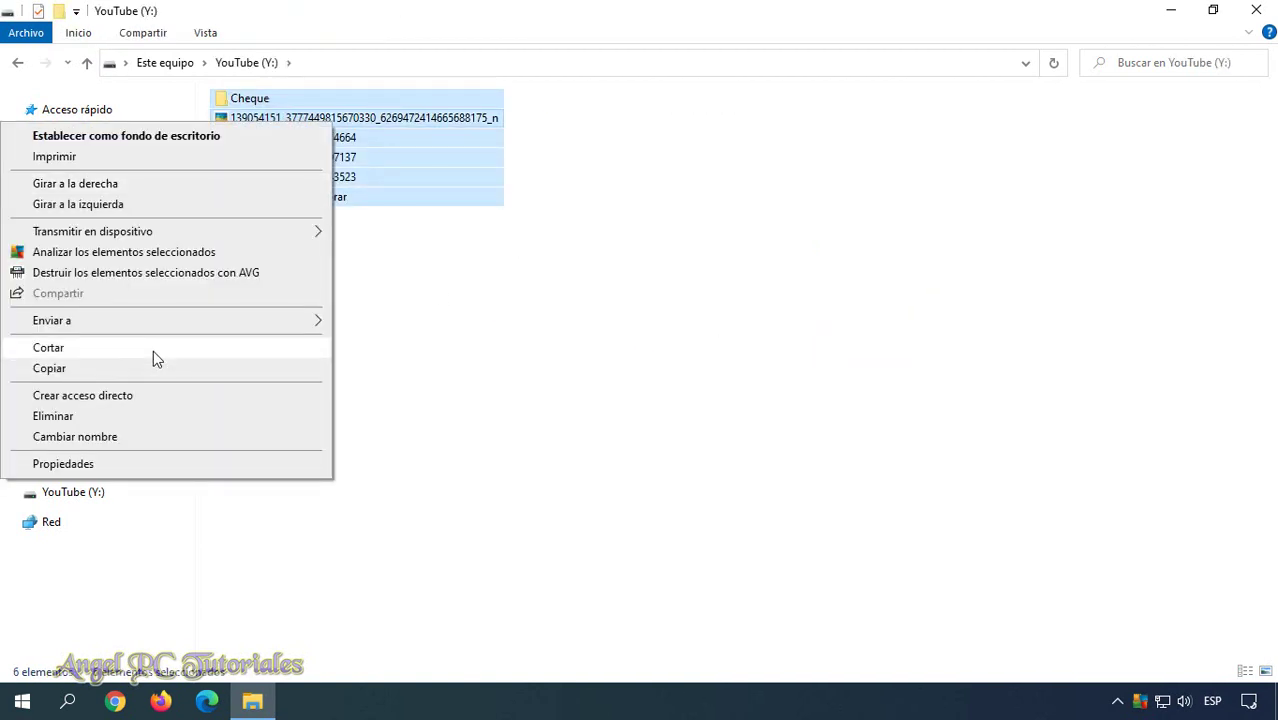
left_click(153, 349)
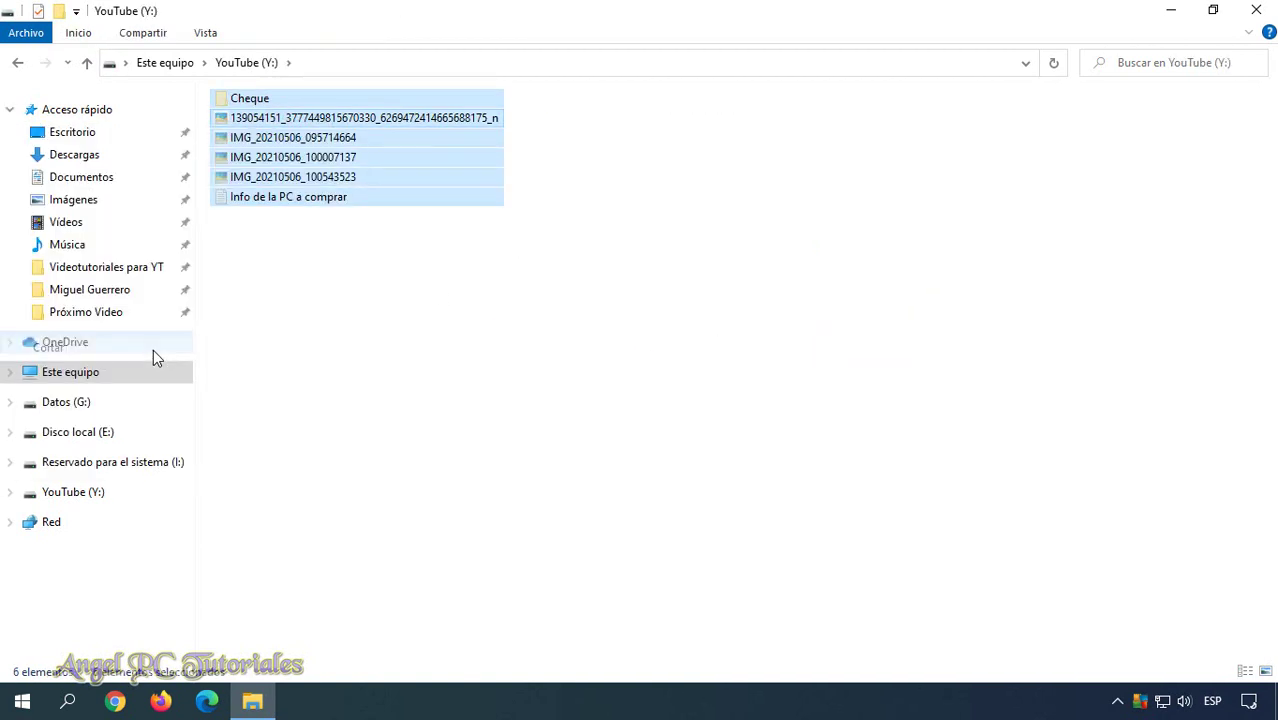
left_click(104, 296)
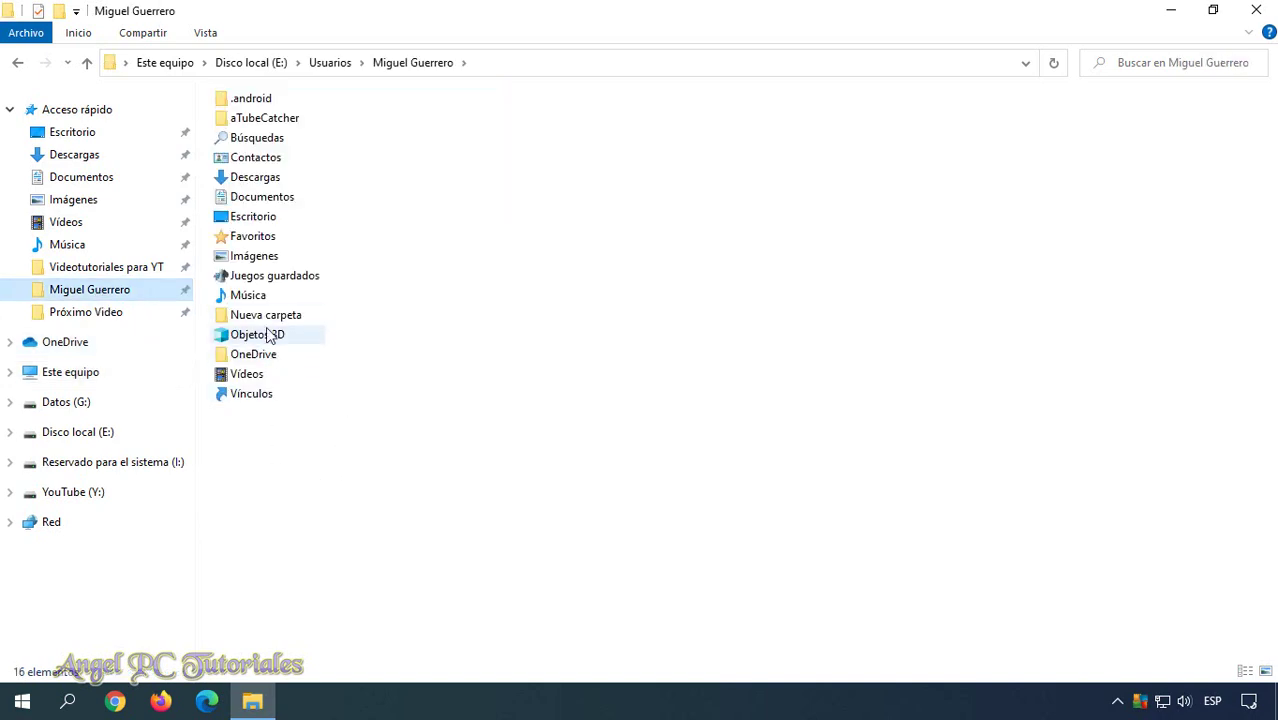
double_click(263, 318)
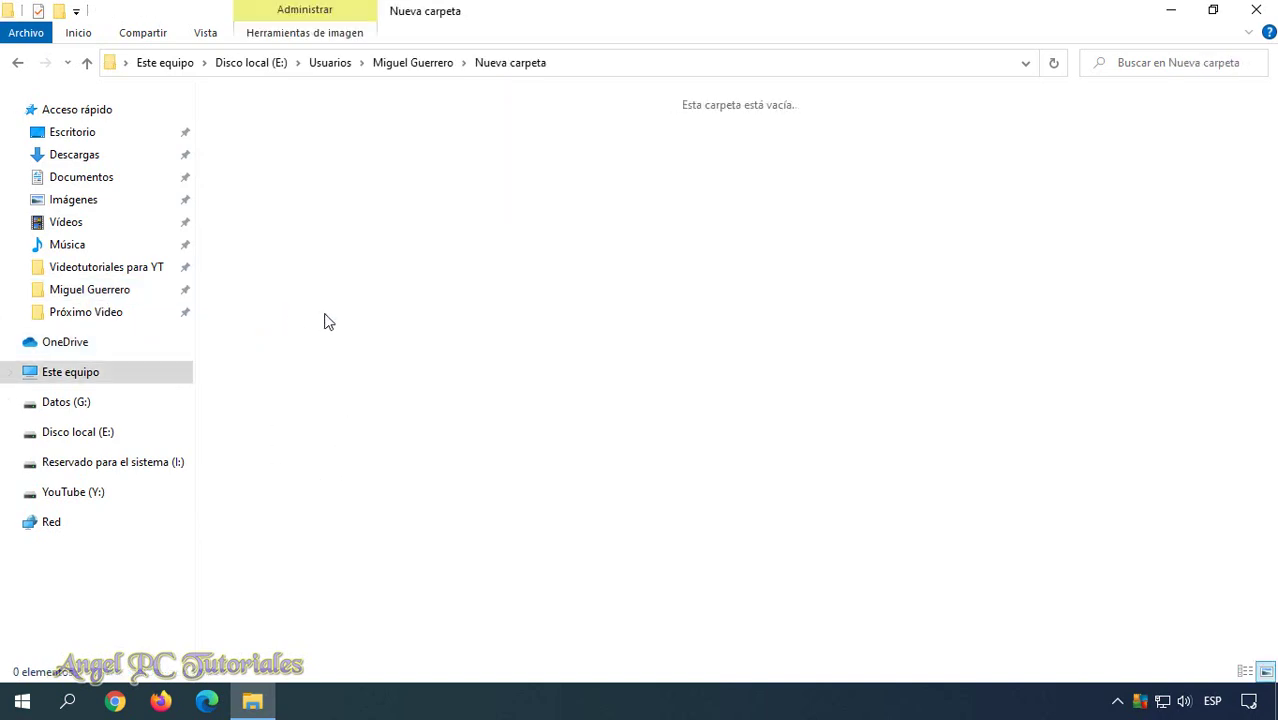
right_click(322, 317)
left_click(240, 444)
left_click(271, 348)
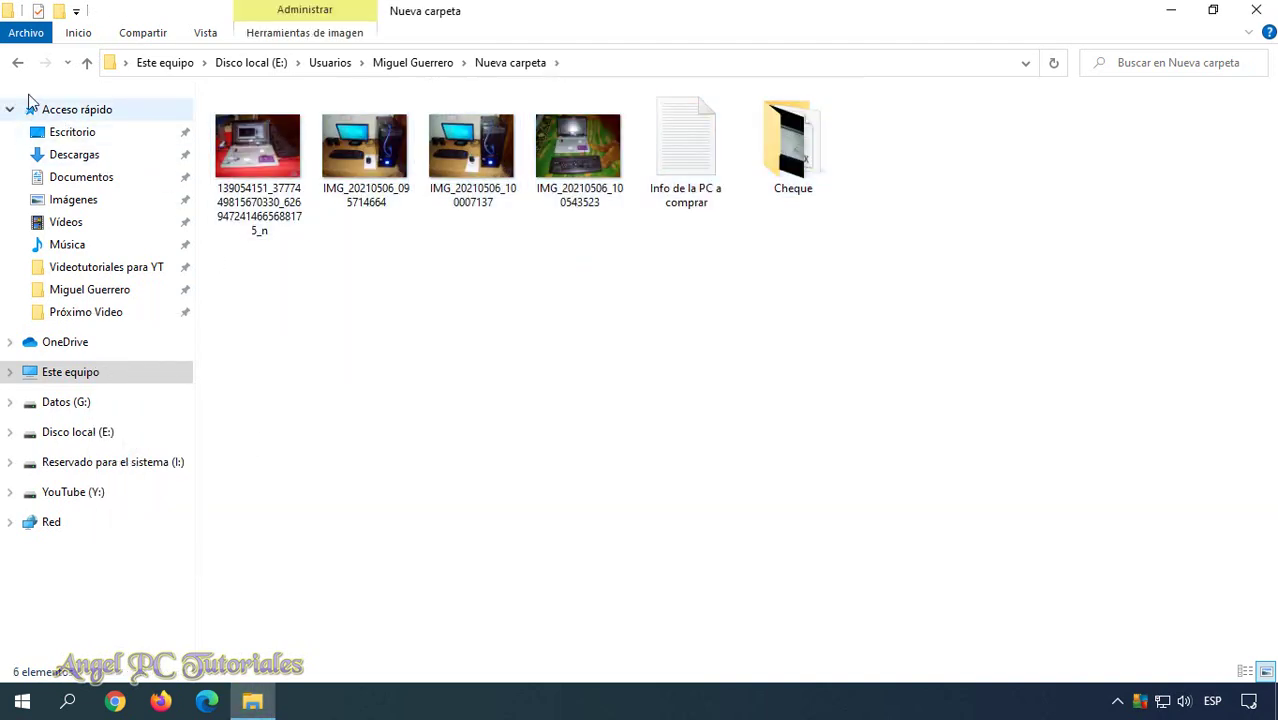
- Check the contents of YouTube (Y:), return to Este equipo and refresh its drive list
left_click(18, 63)
left_click(18, 63)
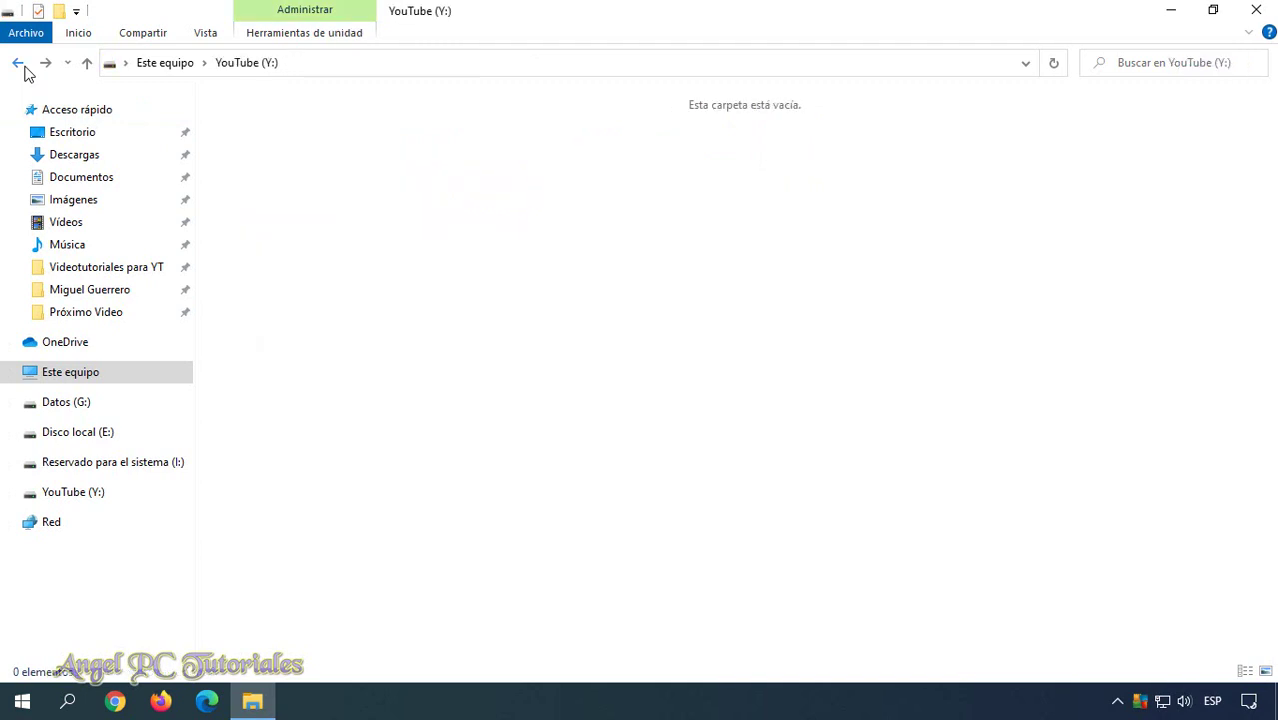
left_click(20, 64)
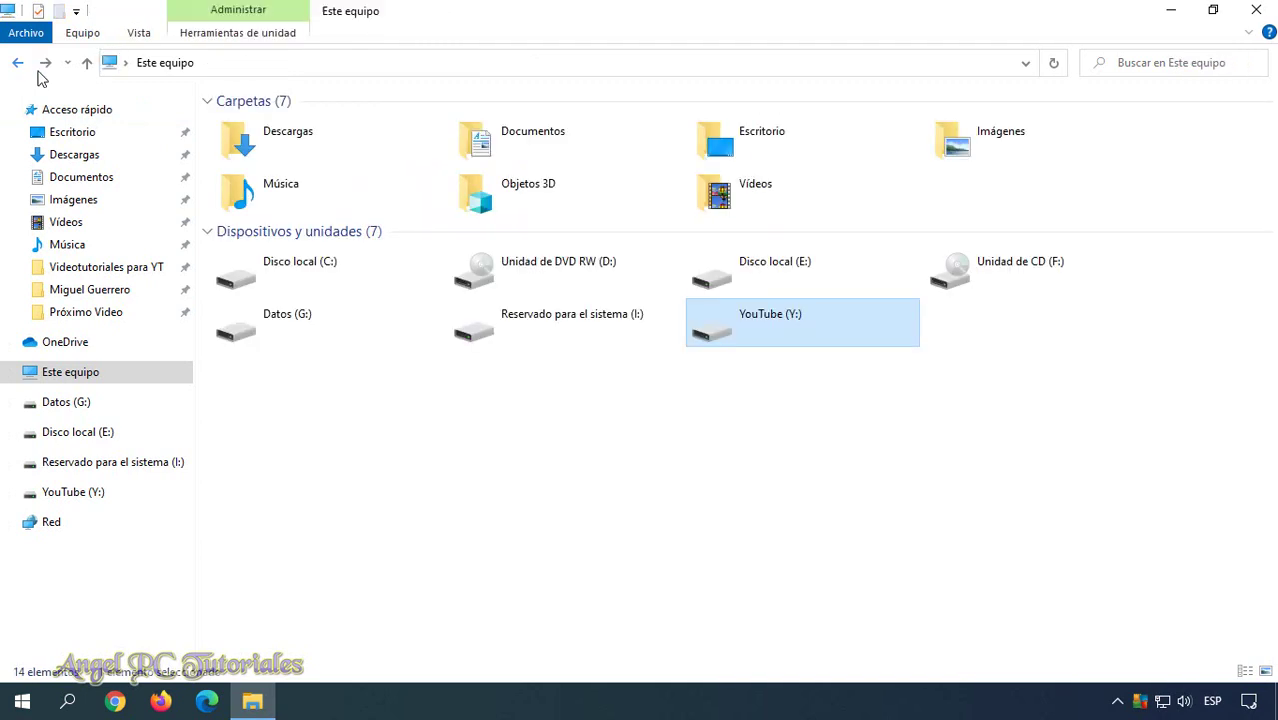
left_click(1055, 63)
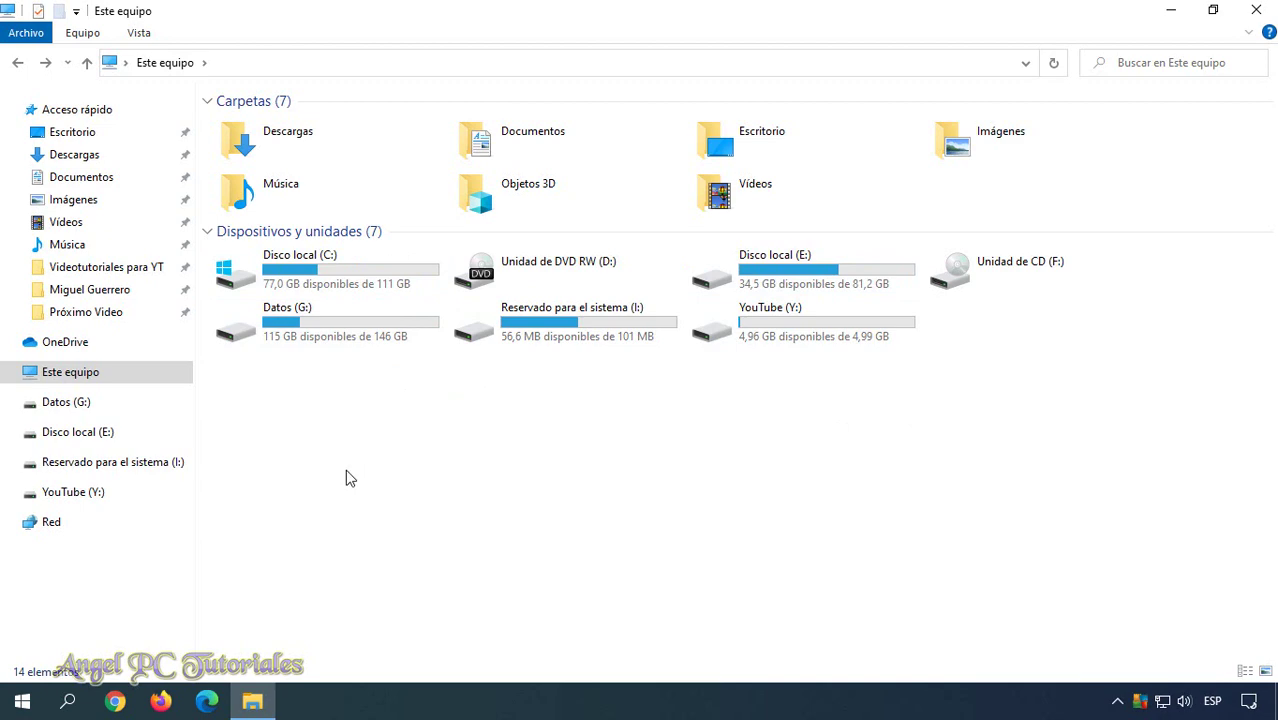
- Open Disk Management (Administración de discos) and maximize its window
right_click(33, 704)
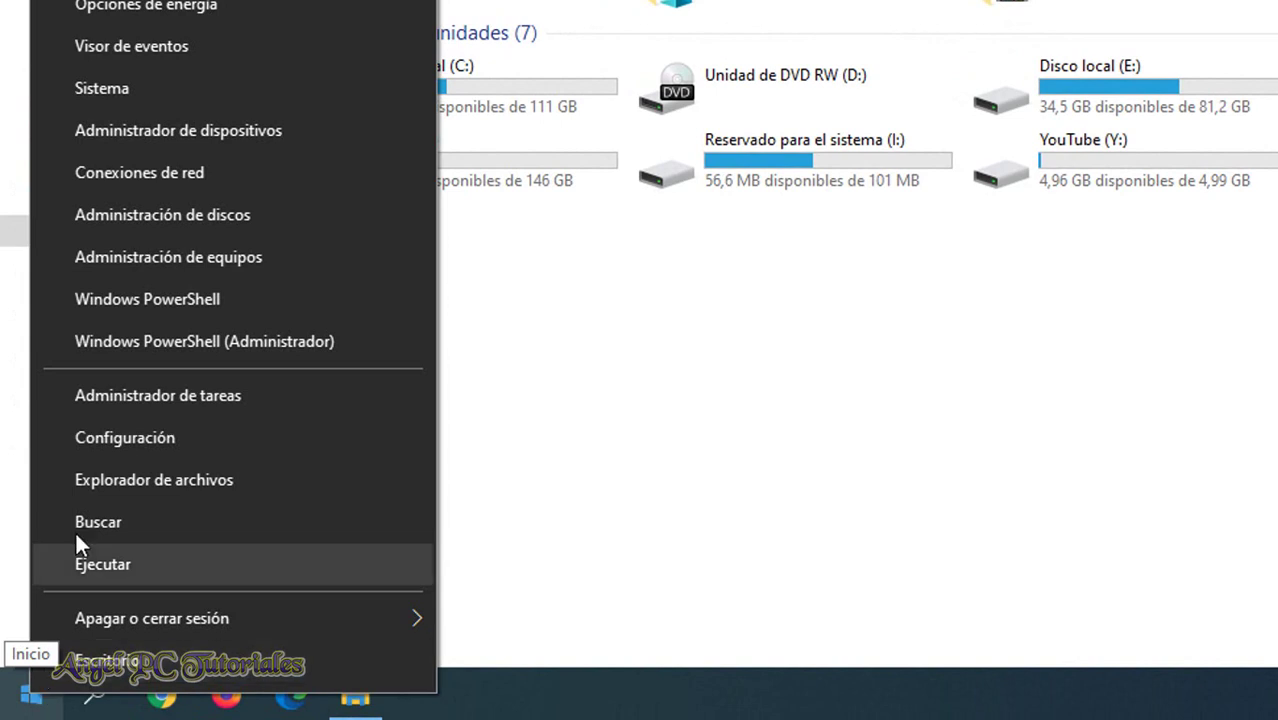
left_click(151, 226)
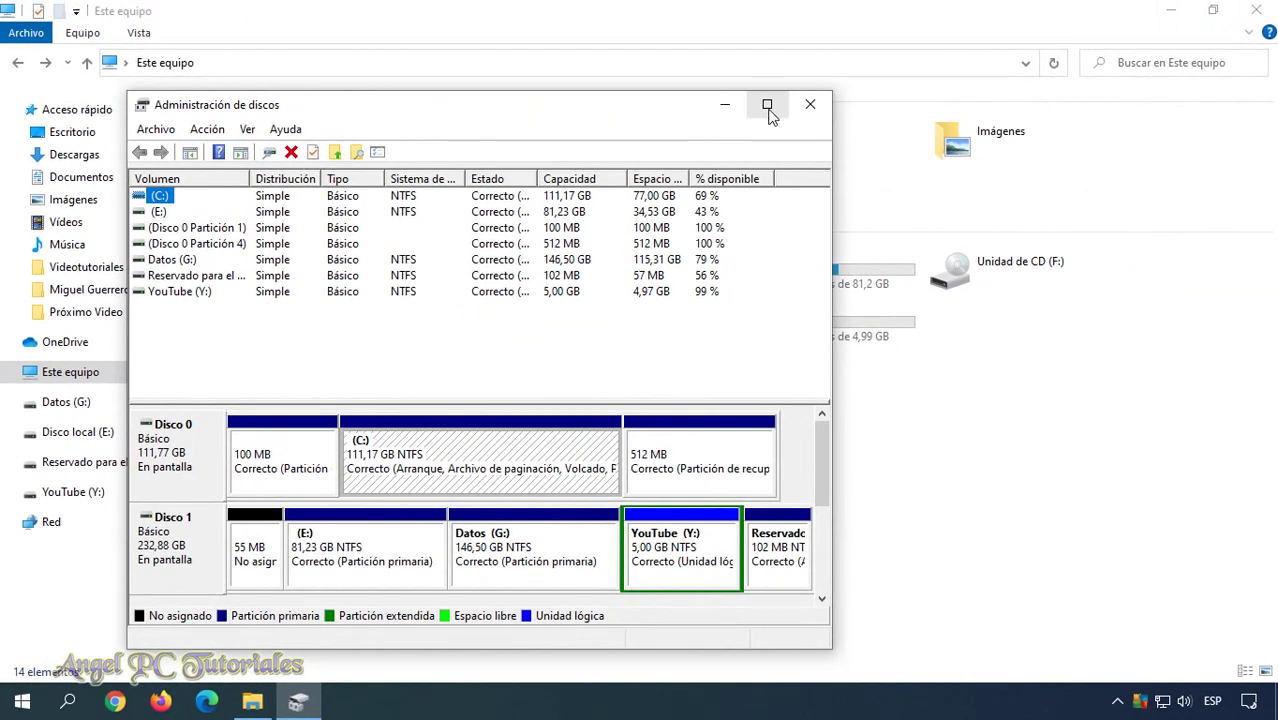
left_click(767, 104)
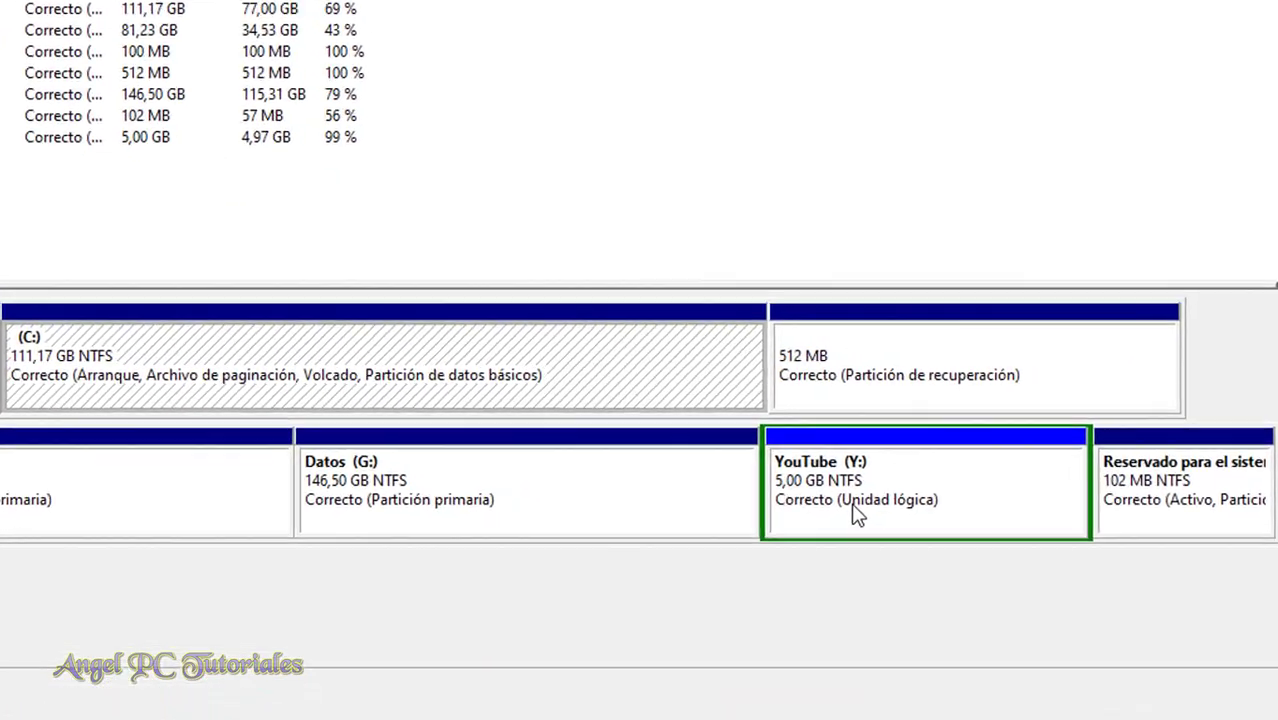
- Delete the YouTube (Y:) volume on Disco 1, accepting the loss of its data
right_click(989, 466)
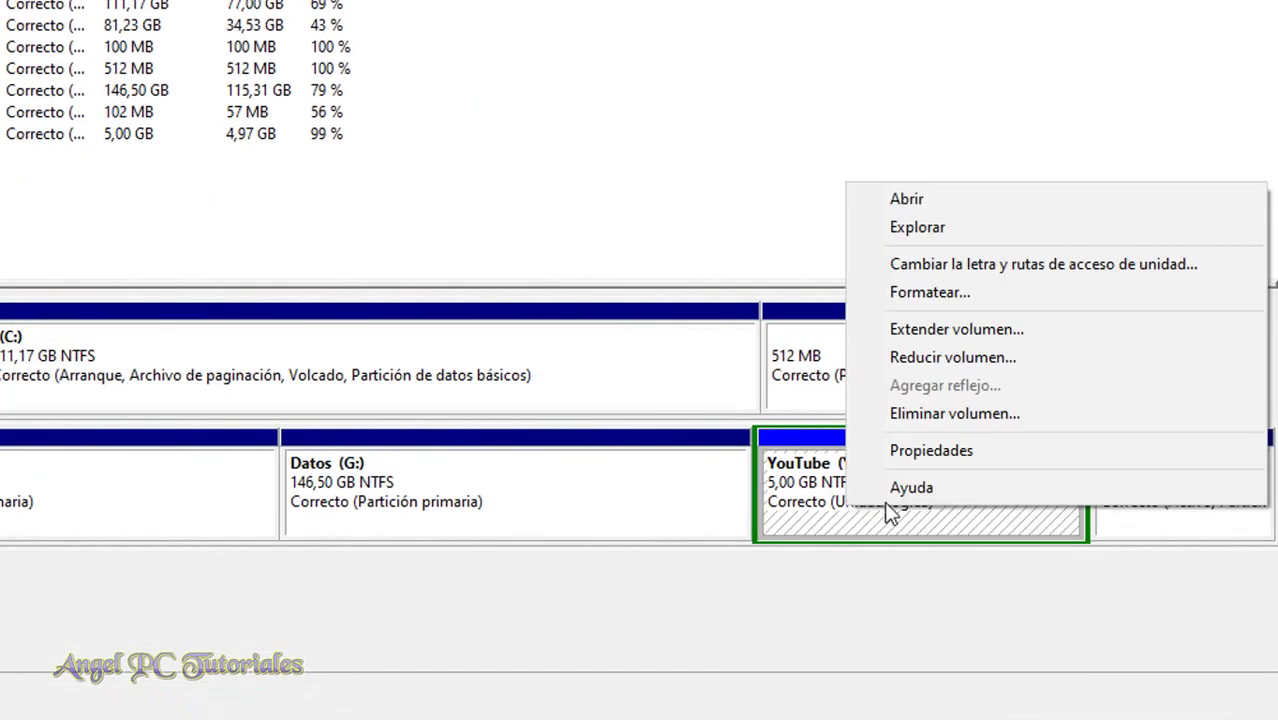
left_click(931, 414)
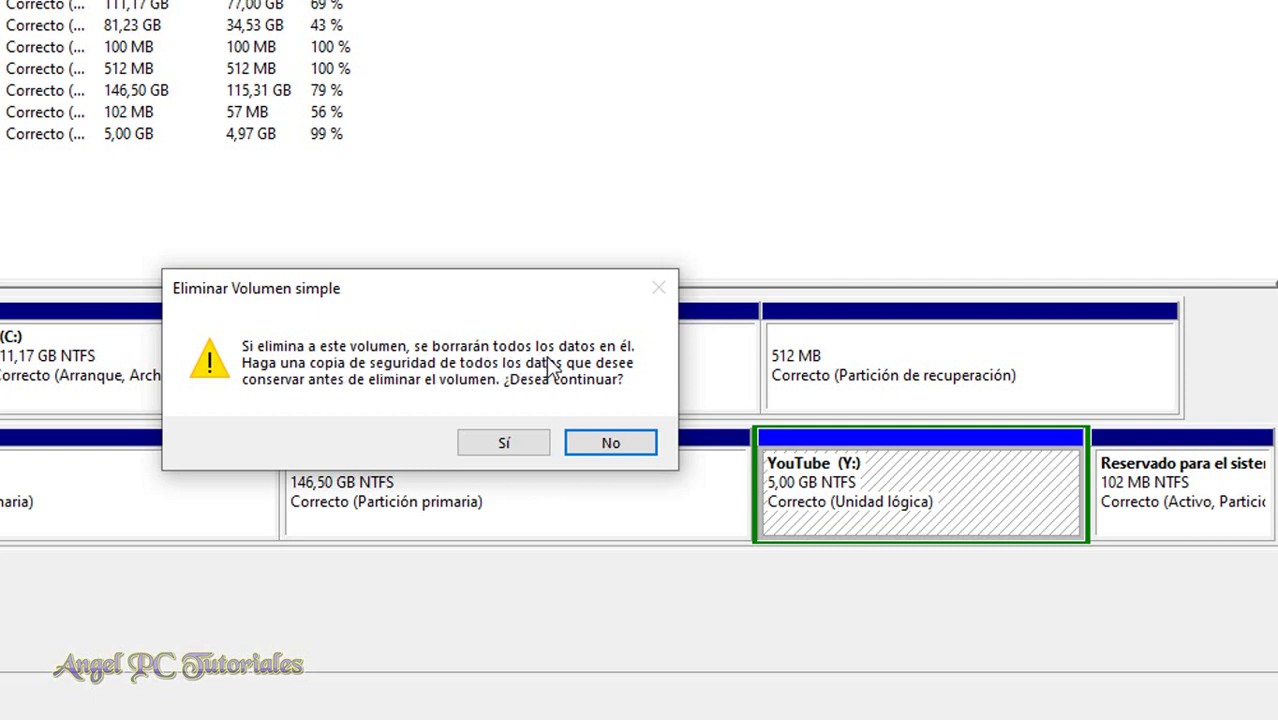
left_click(502, 442)
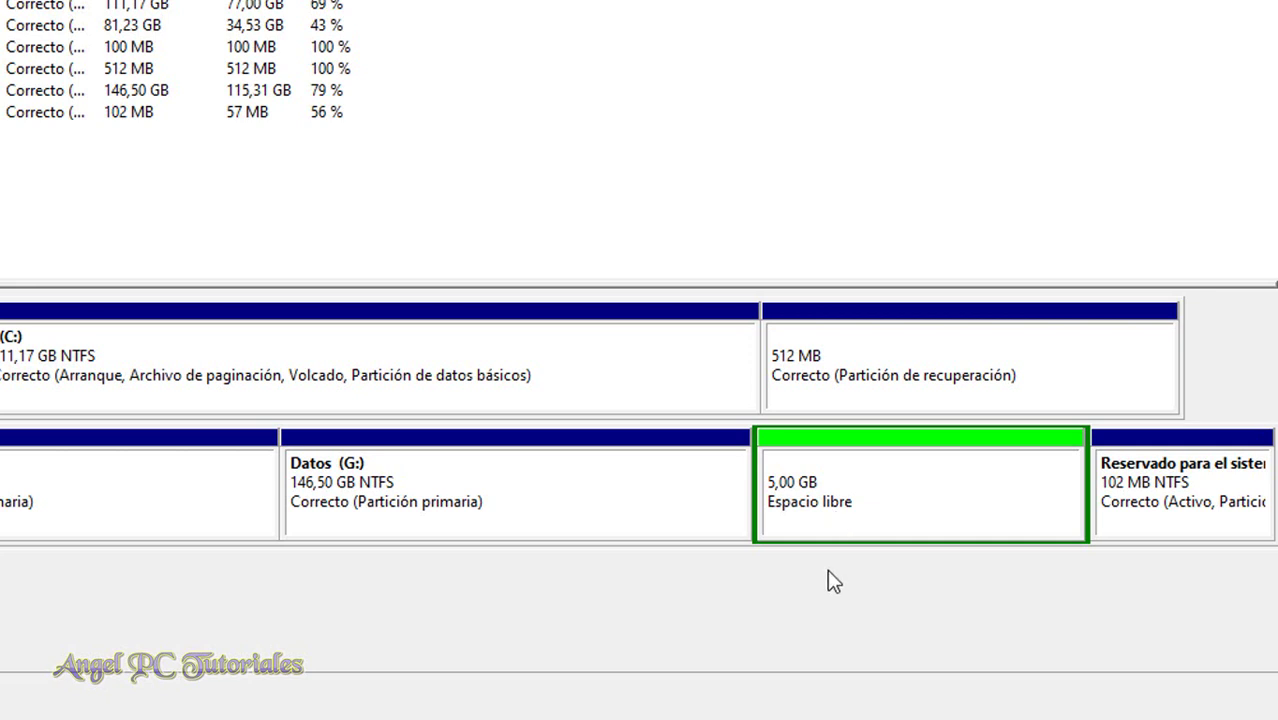
- Delete the 5,00 GB free-space extended partition on Disco 1 and check the drive list in File Explorer
right_click(848, 521)
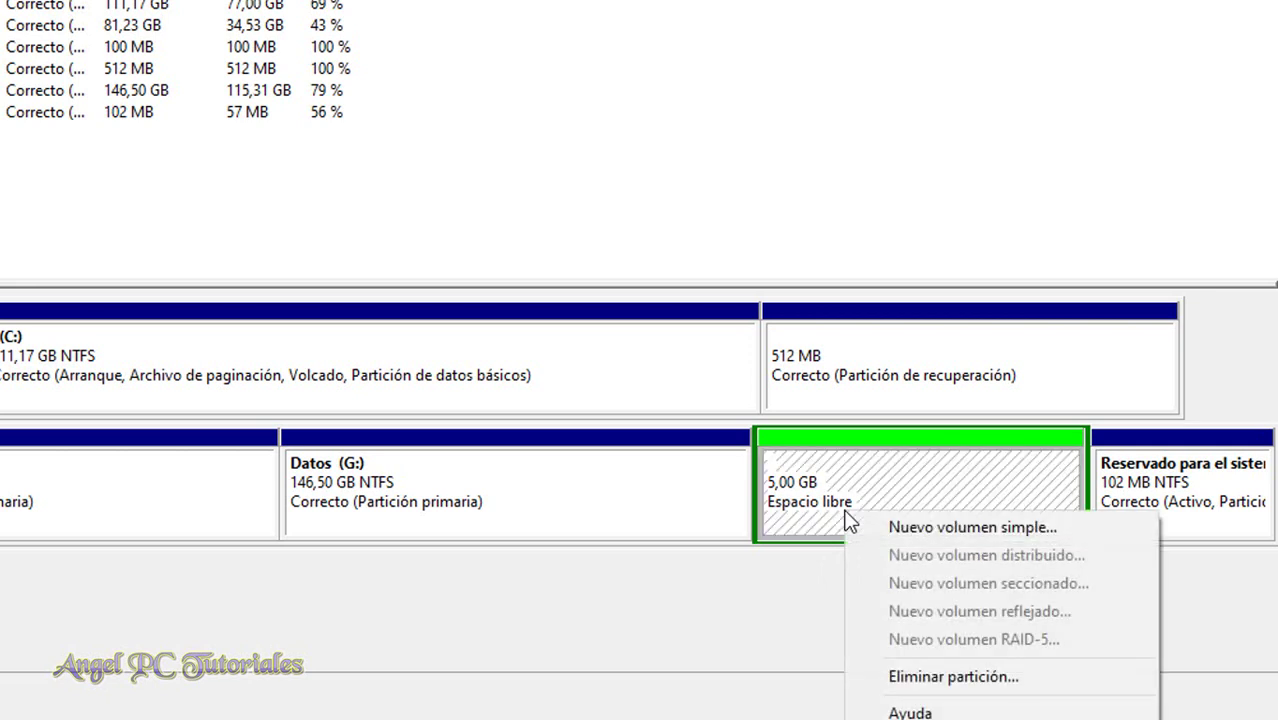
left_click(940, 685)
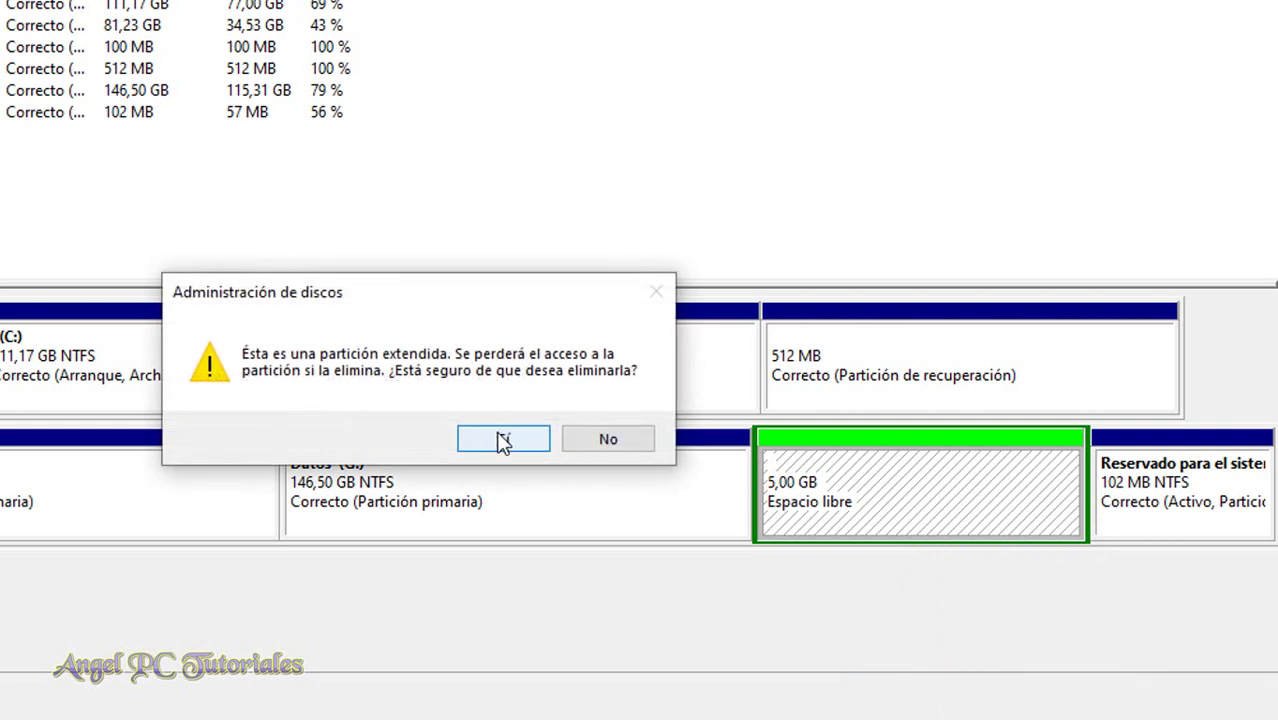
left_click(503, 441)
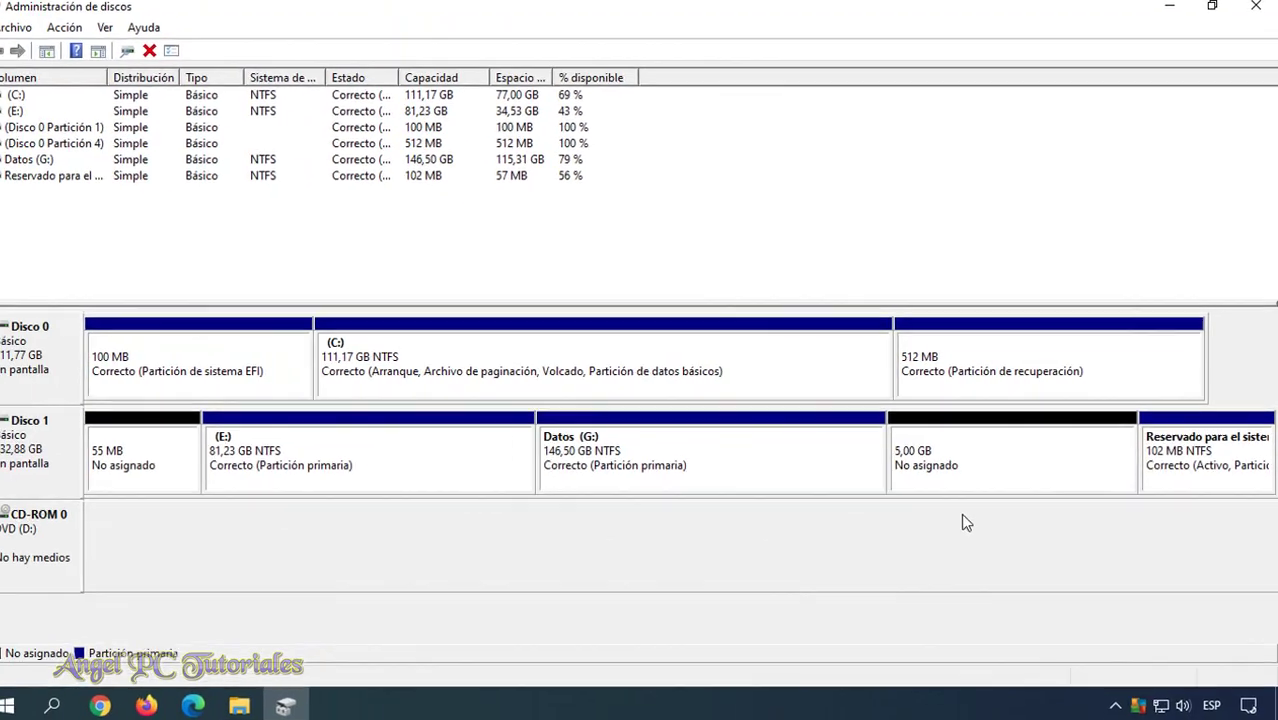
left_click(257, 704)
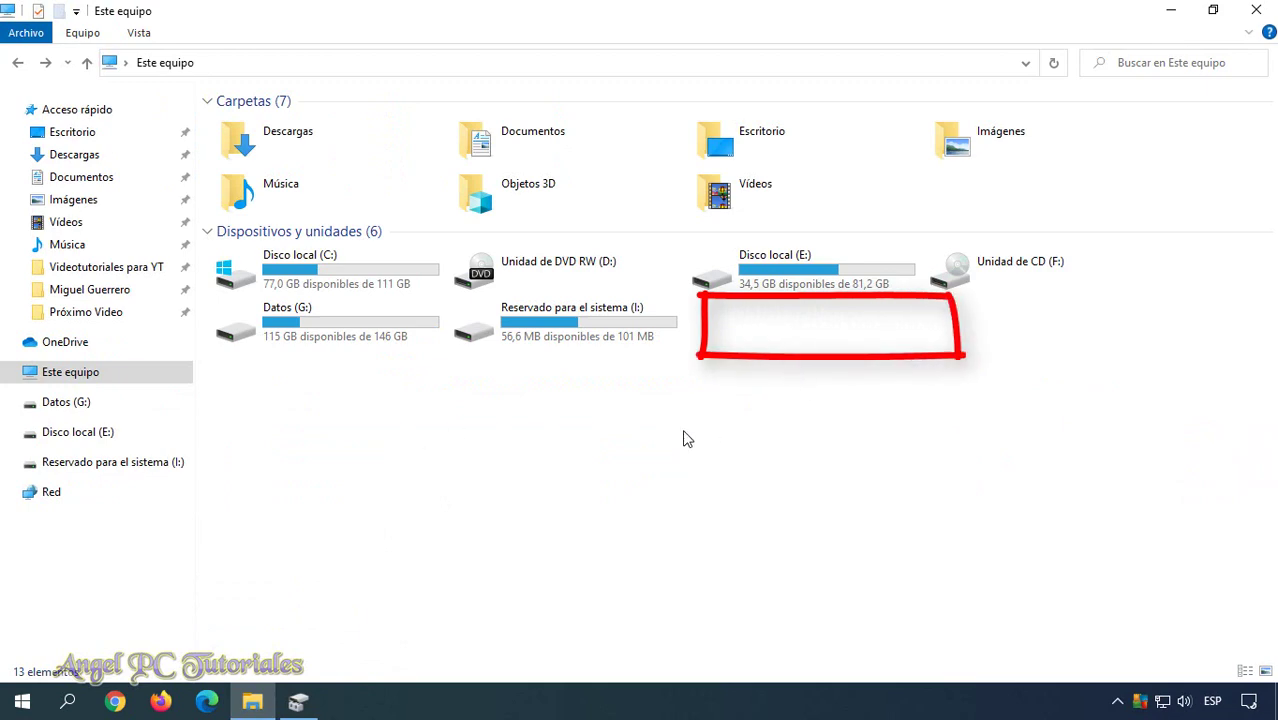
left_click(1171, 10)
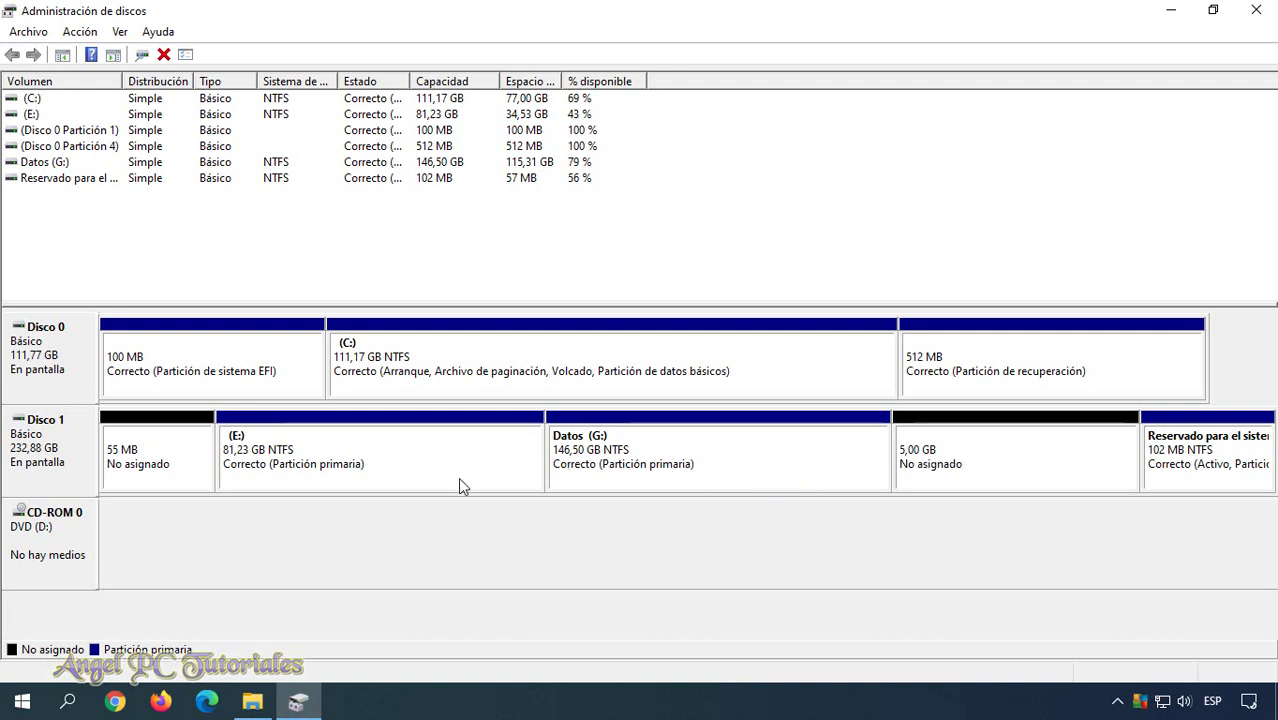
- Extend the Datos (G:) volume with 5120 MB of unallocated space from Disco 1
right_click(670, 467)
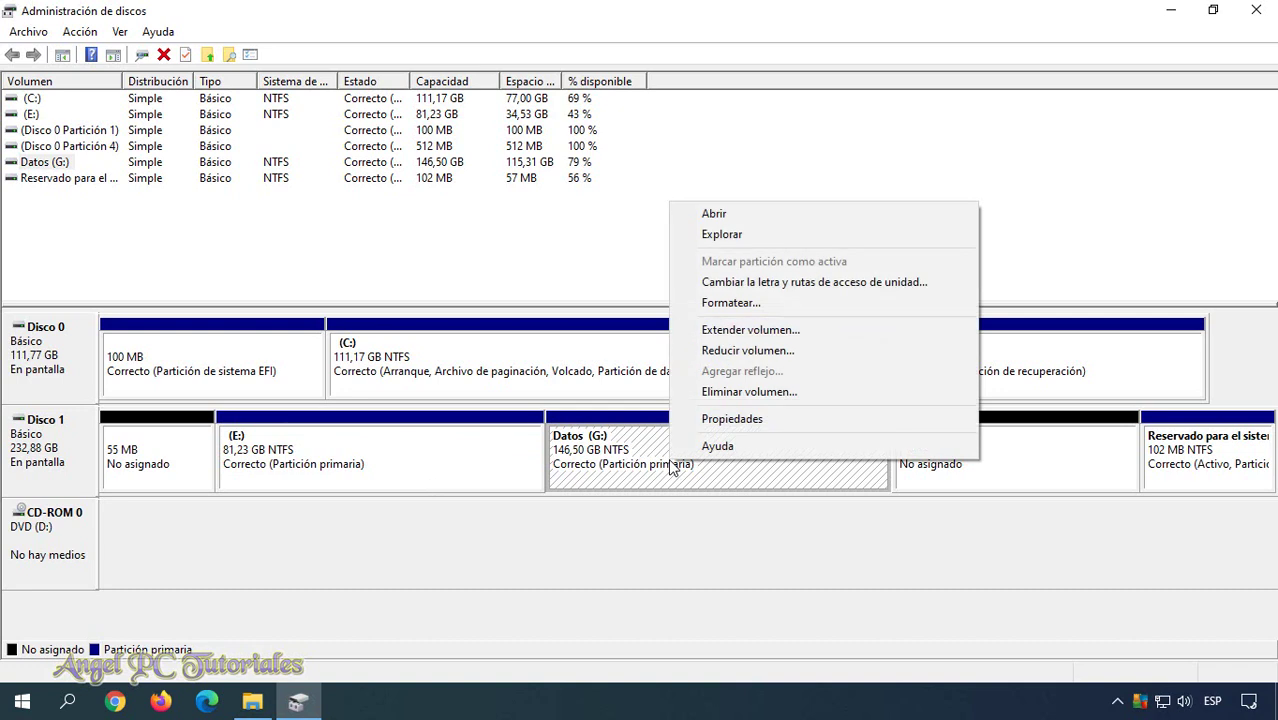
left_click(737, 332)
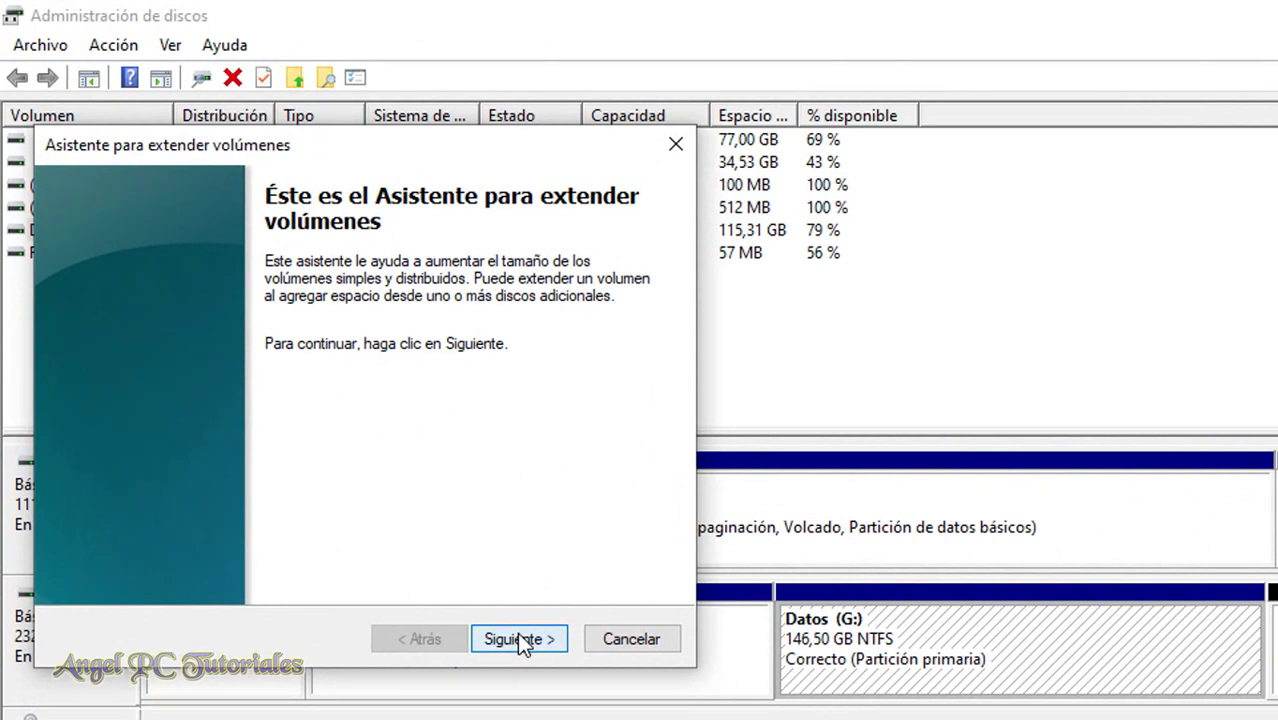
left_click(517, 632)
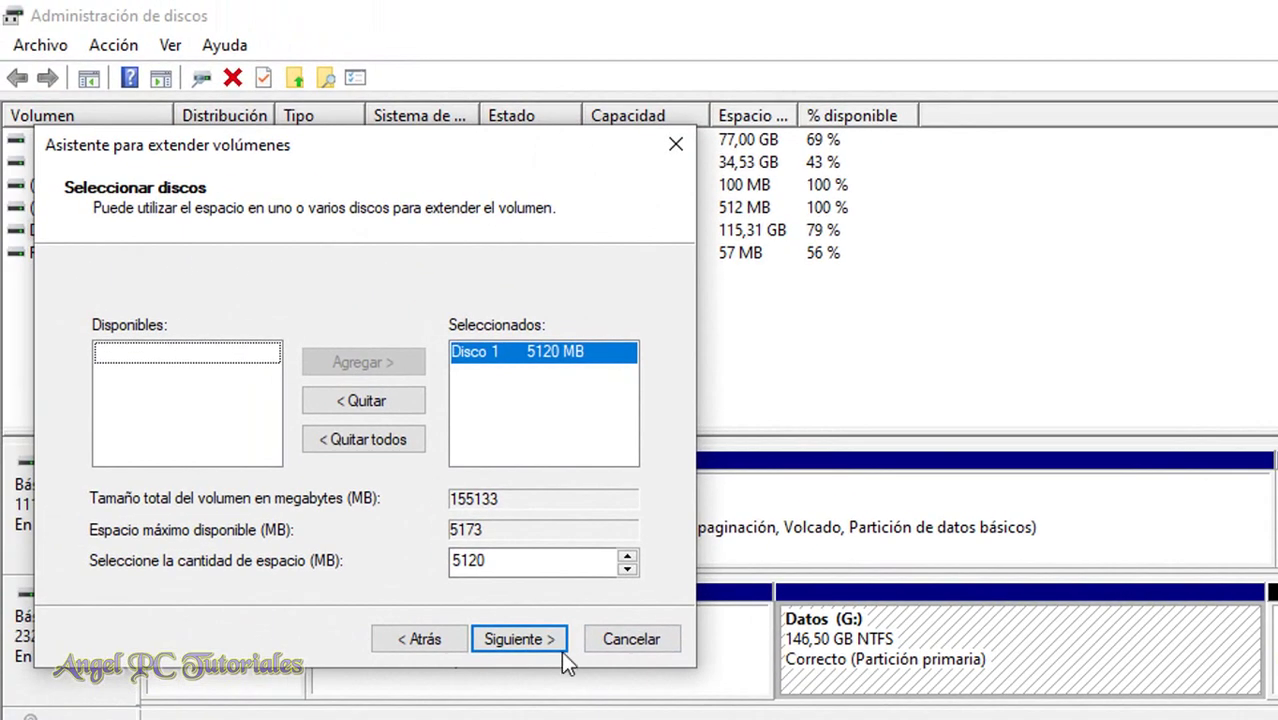
left_click(521, 636)
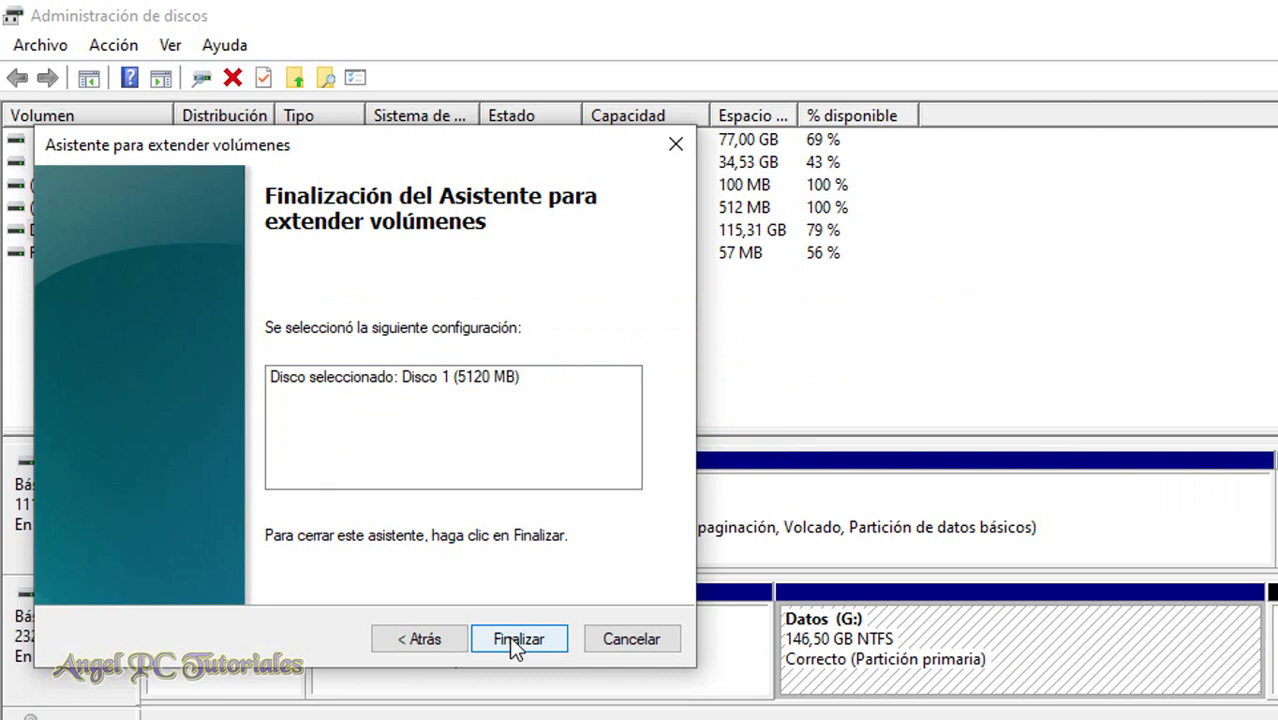
left_click(509, 636)
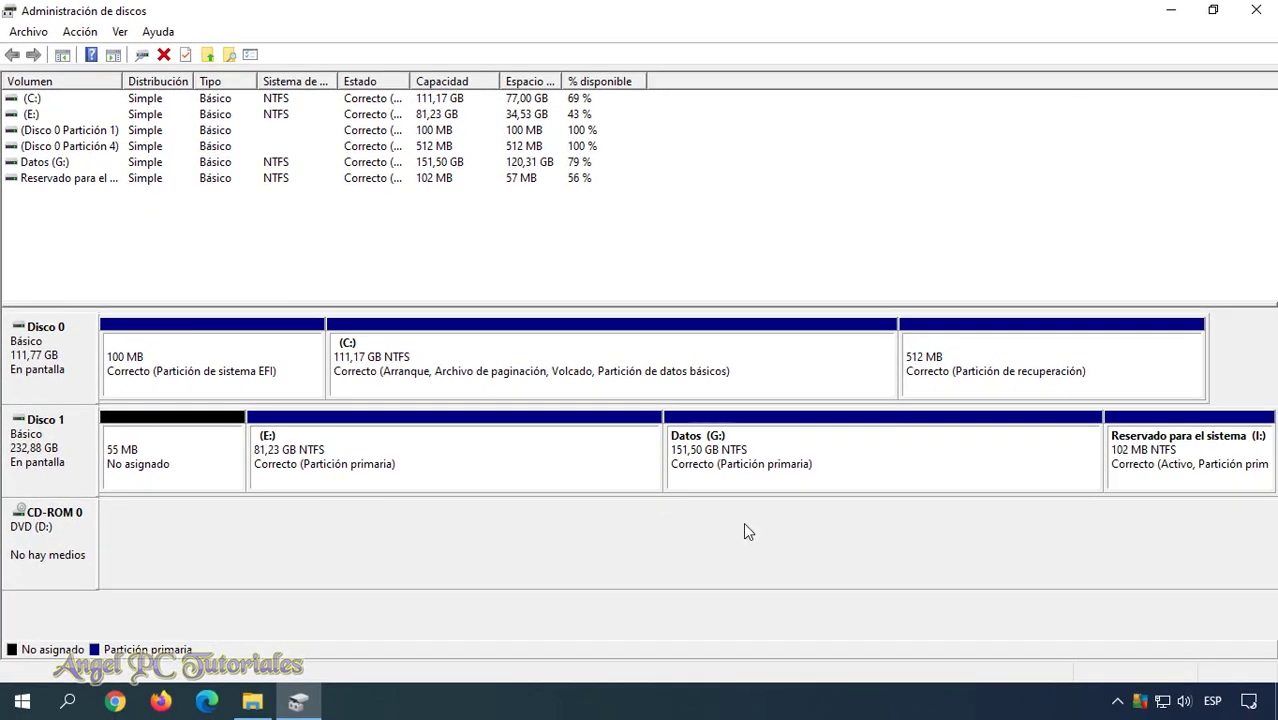
- Switch to File Explorer and refresh Este equipo to check the capacity of Datos (G:)
left_click(254, 700)
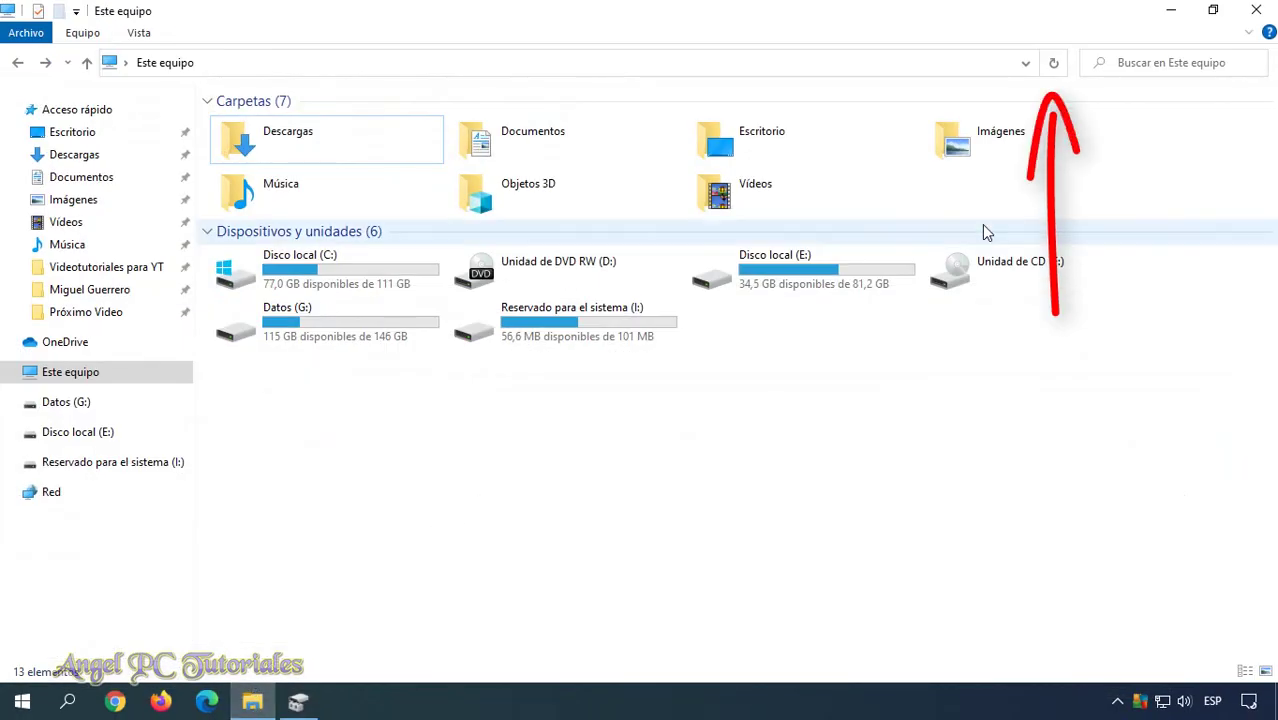
key("F5")
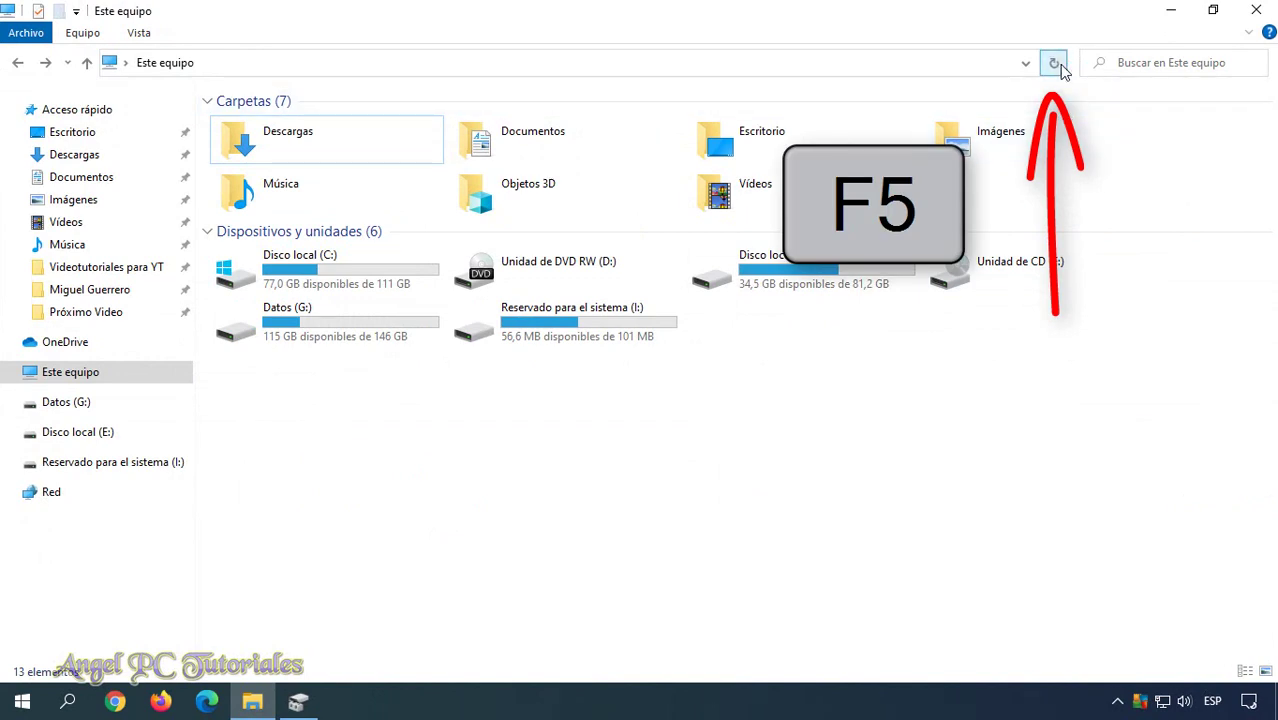
left_click(1055, 63)
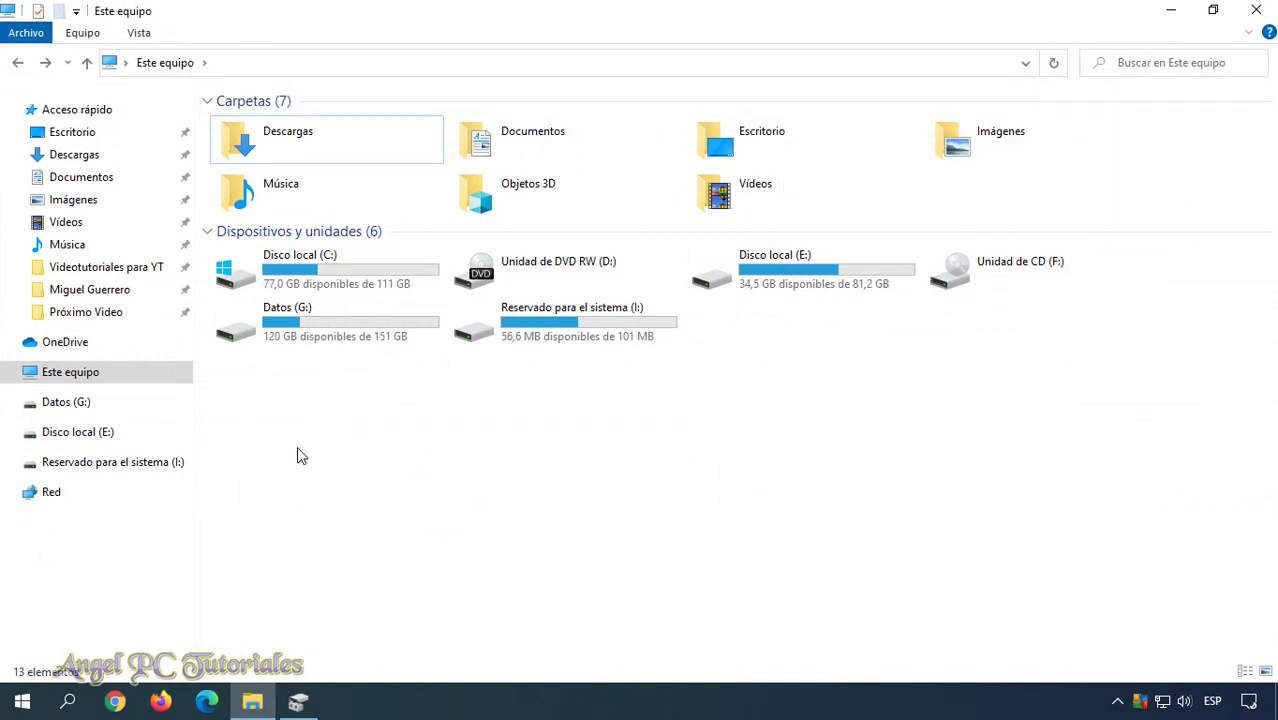